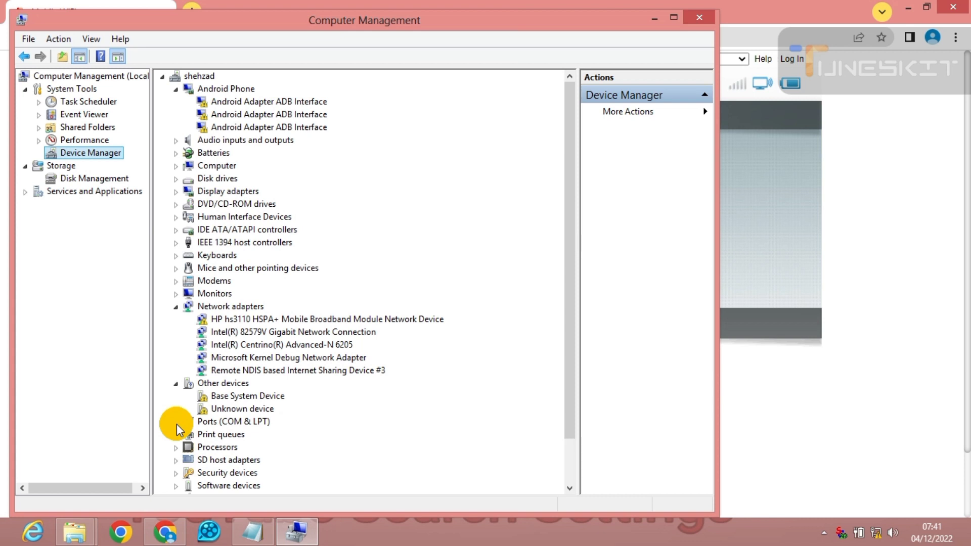
Start adding legacy hardware in Device Manager, choosing manual selection from a list and the Show All Devices hardware type
click(177, 423)
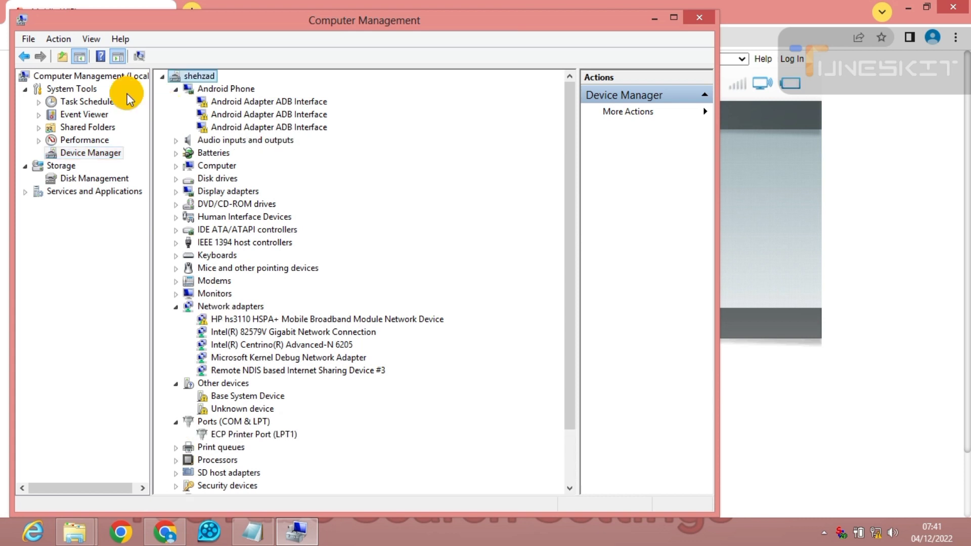
click(59, 40)
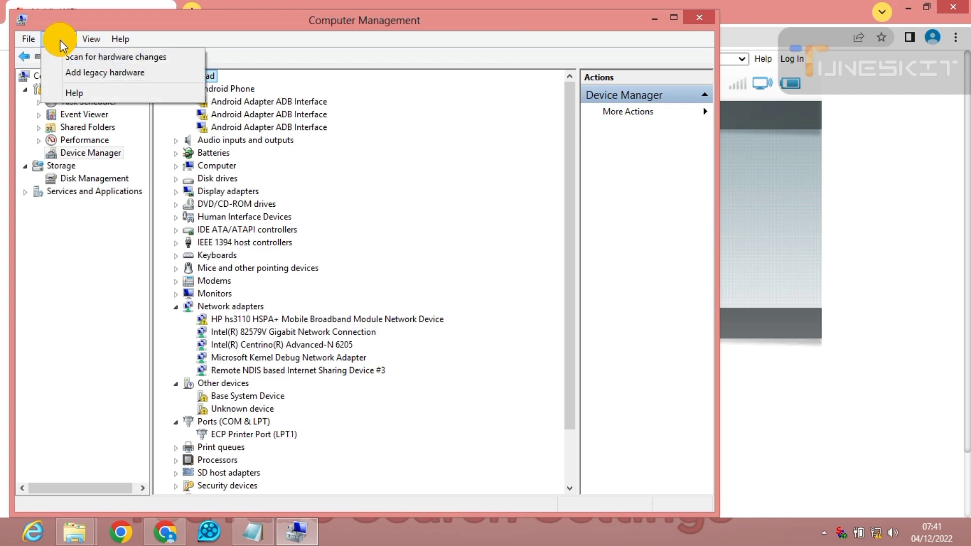
click(82, 81)
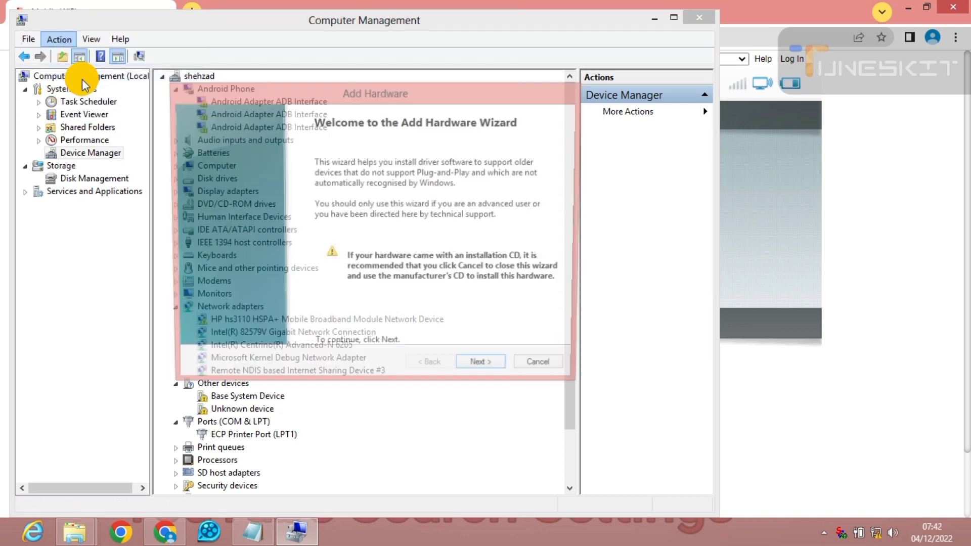
click(482, 373)
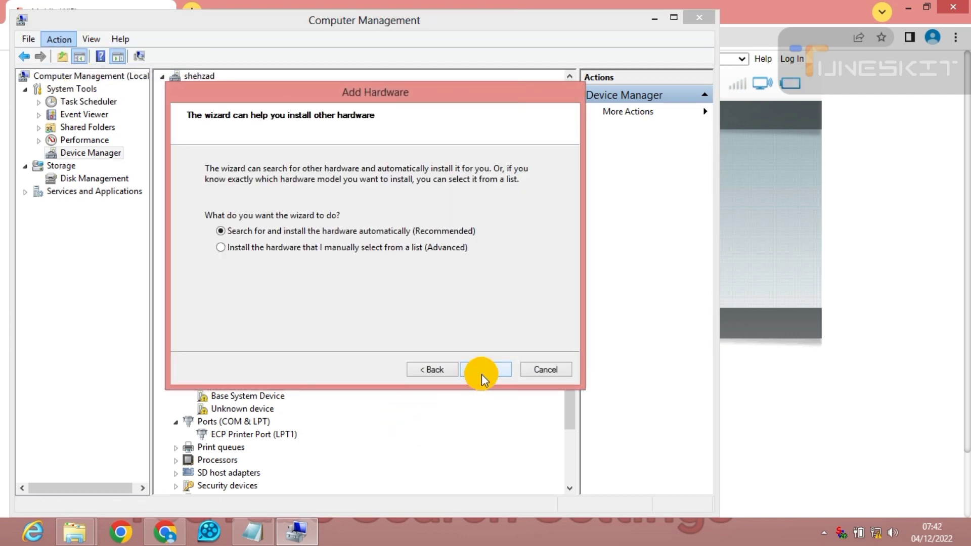
click(399, 253)
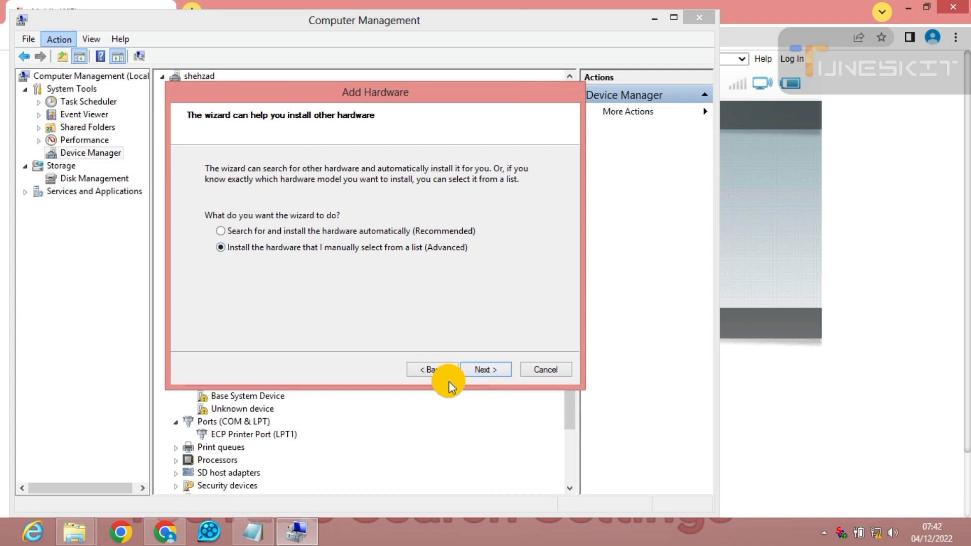
click(487, 372)
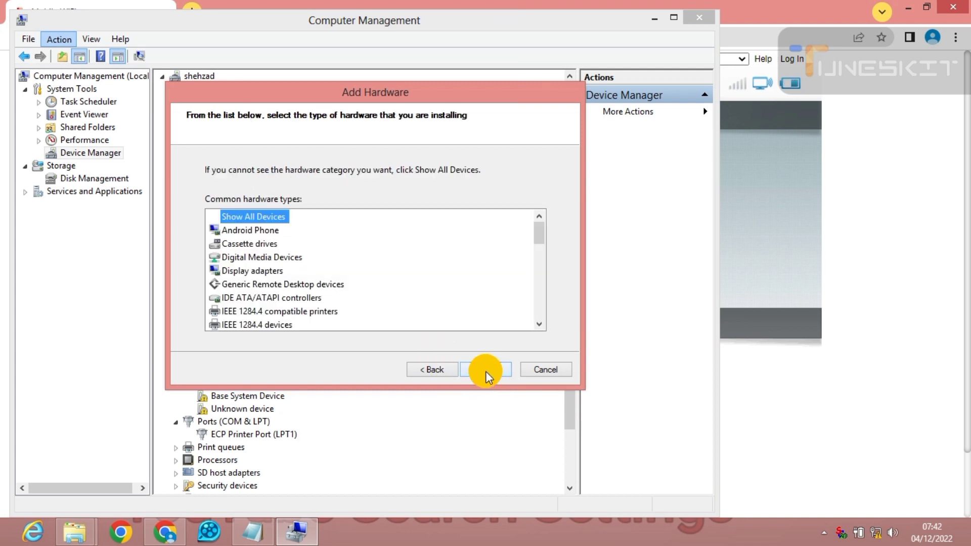
click(487, 374)
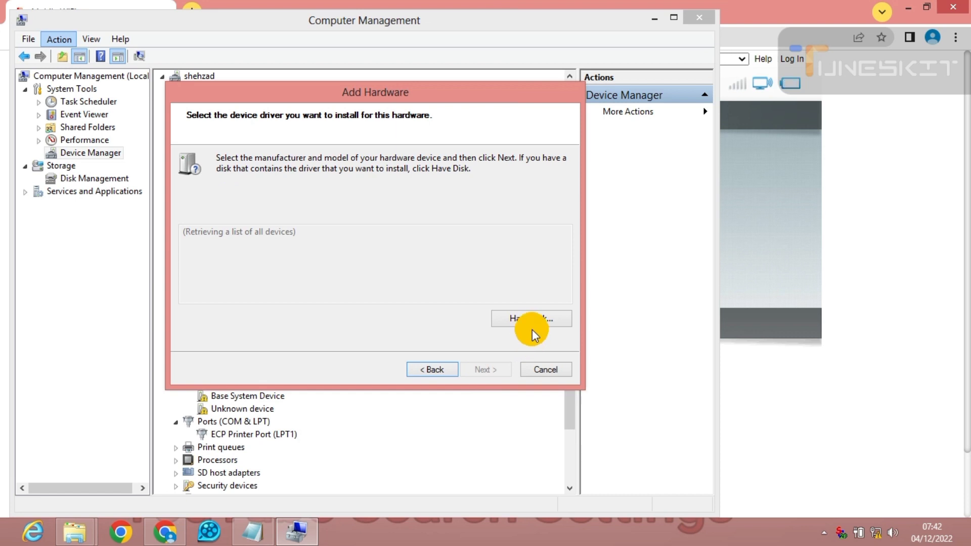
Load the driver from disk using the qu_usb_serial setup information file in the X86 desktop folder
click(532, 320)
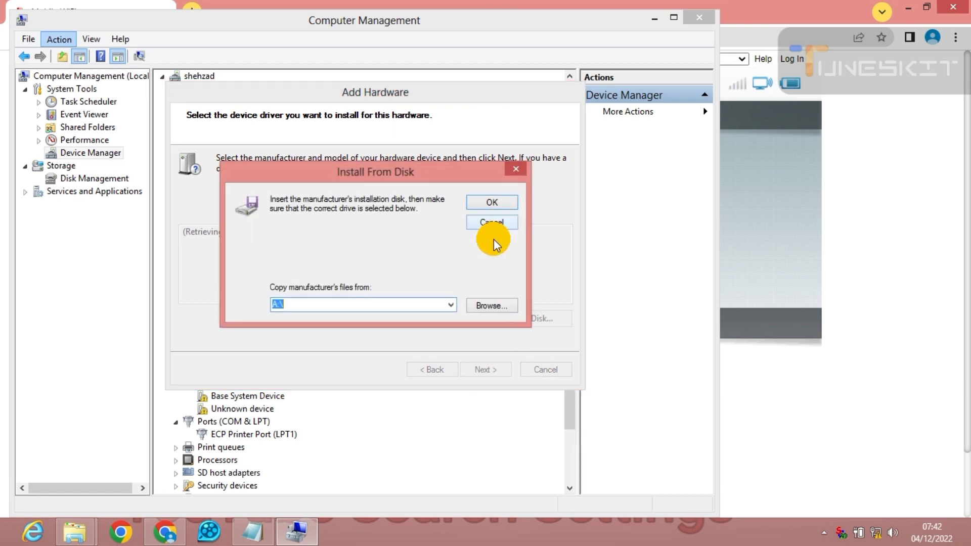
click(488, 307)
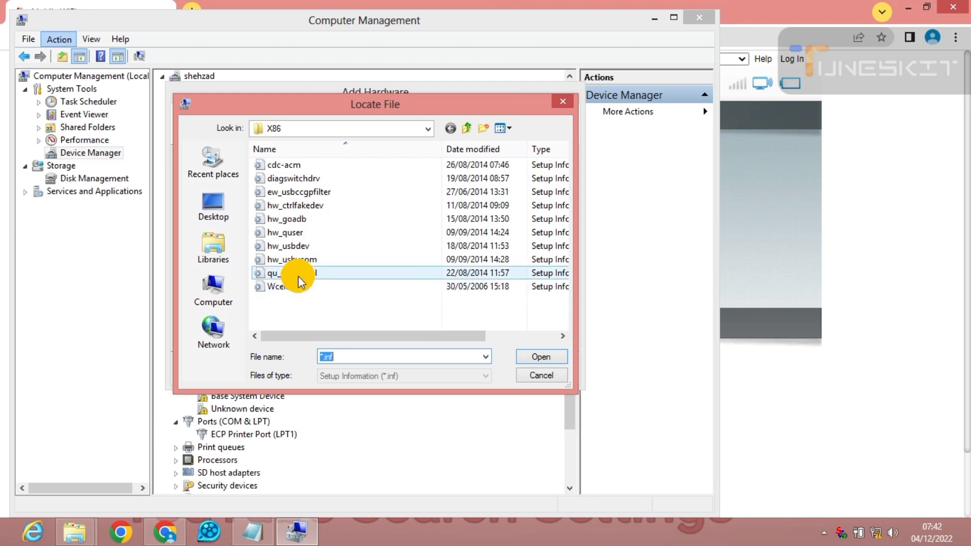
click(536, 363)
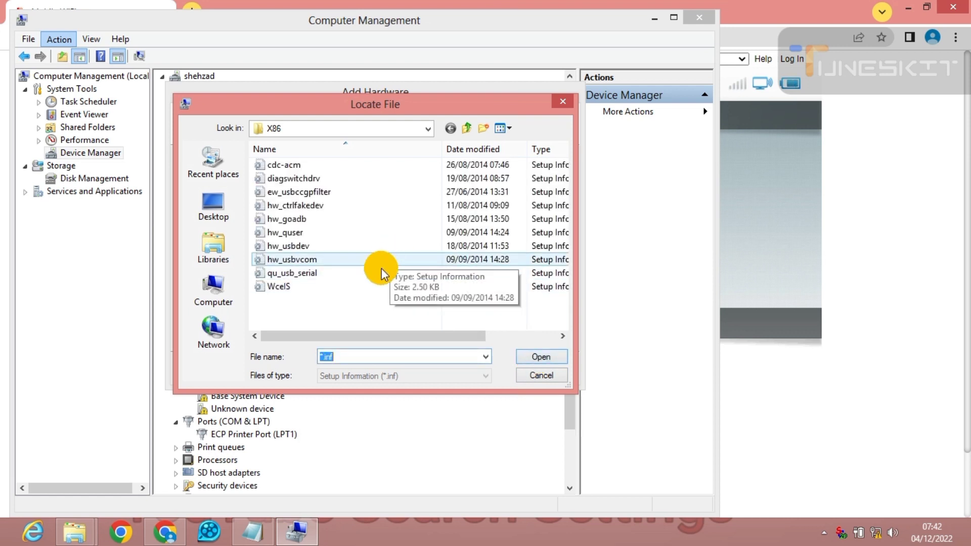
click(379, 274)
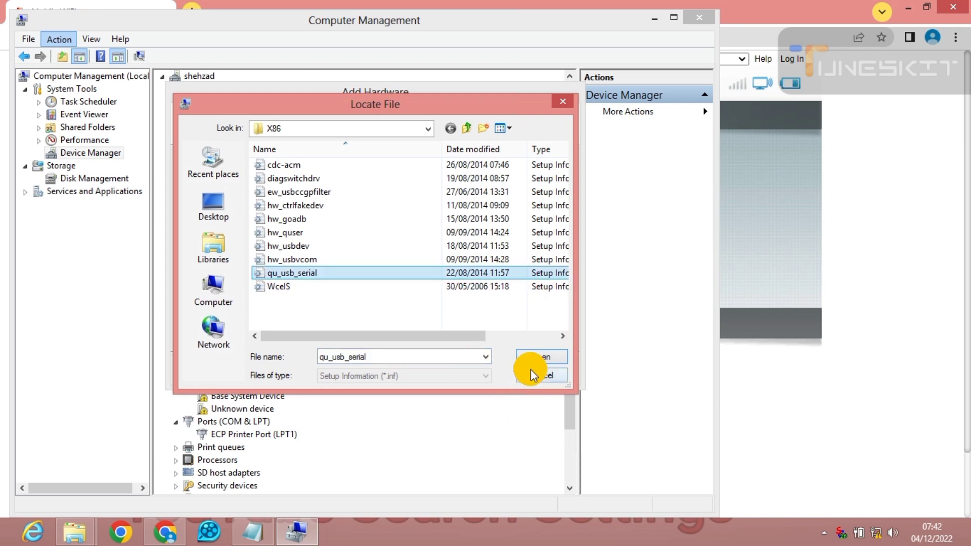
click(537, 358)
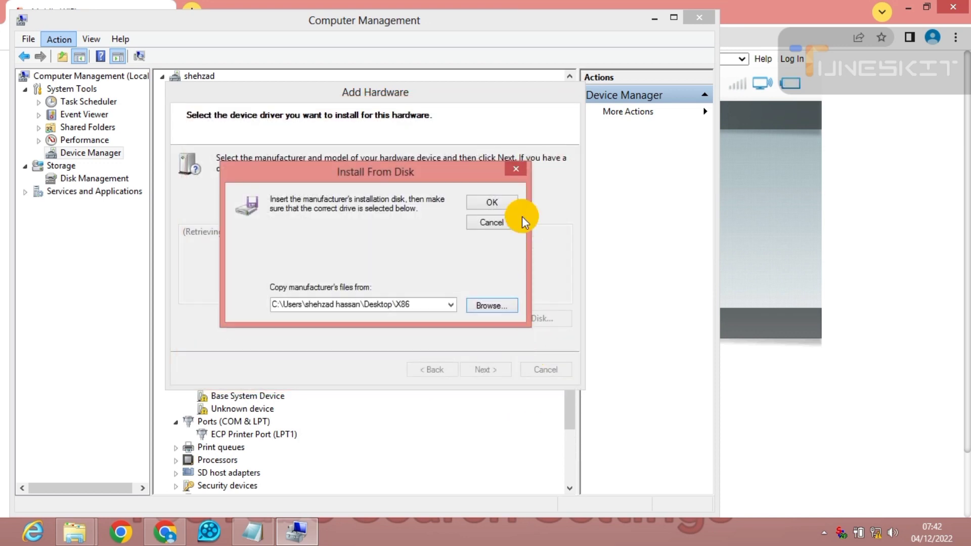
click(500, 202)
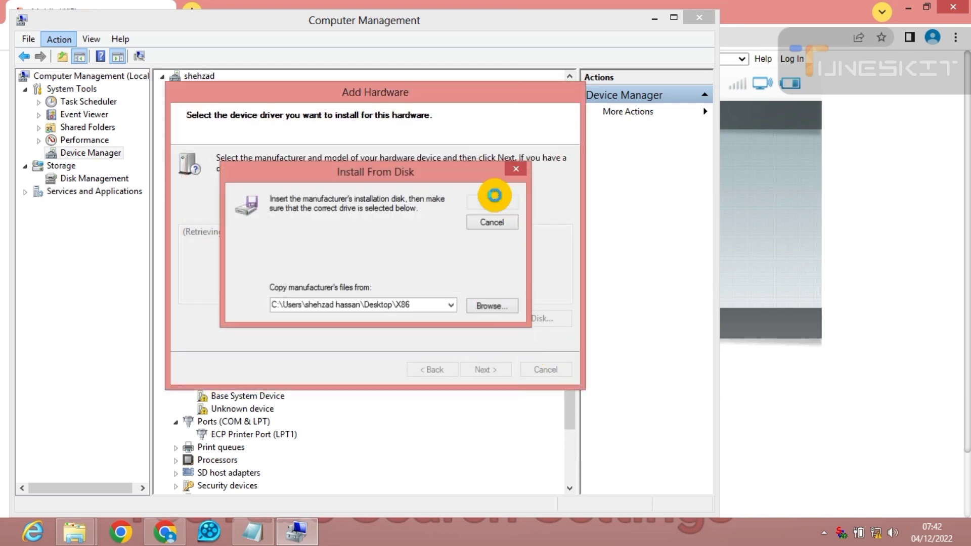
Install the Android Adapter ADB Interface driver and finish the Add Hardware wizard
click(489, 377)
click(489, 377)
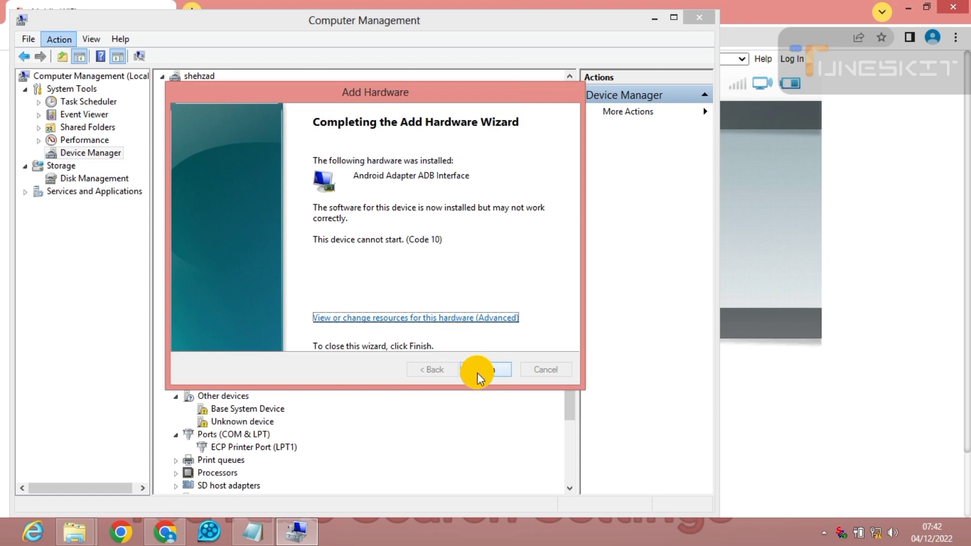
click(482, 376)
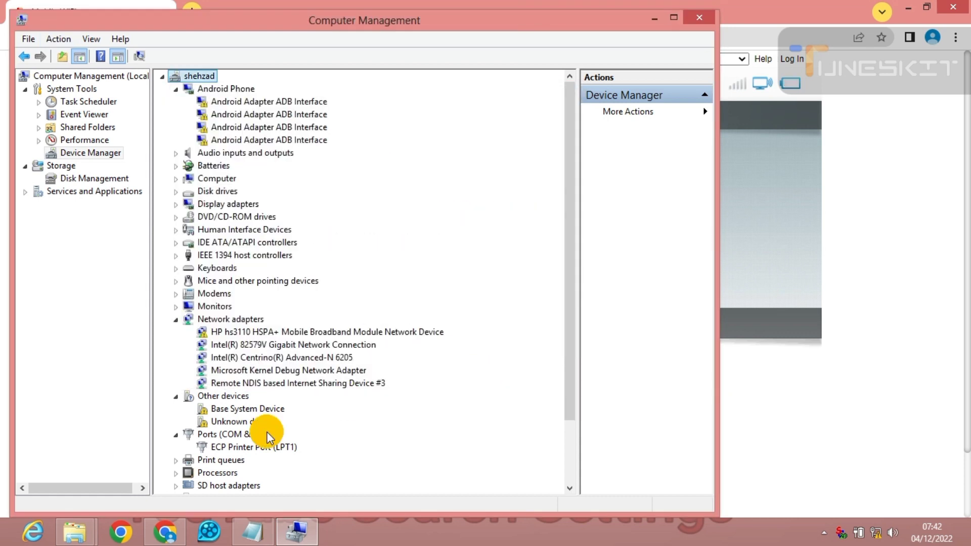
Try to update the driver of the Unknown device under Other devices from the X86 folder on the computer
right_click(224, 425)
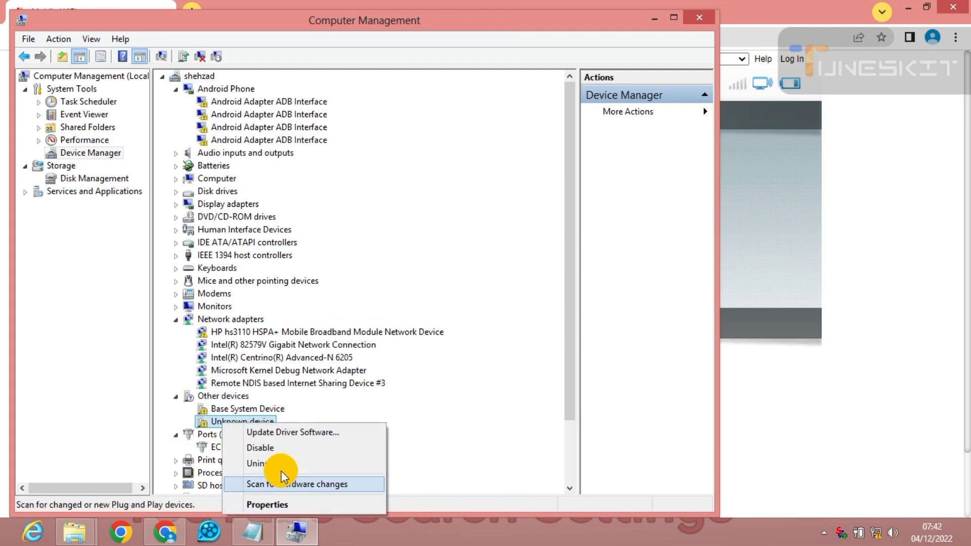
click(262, 433)
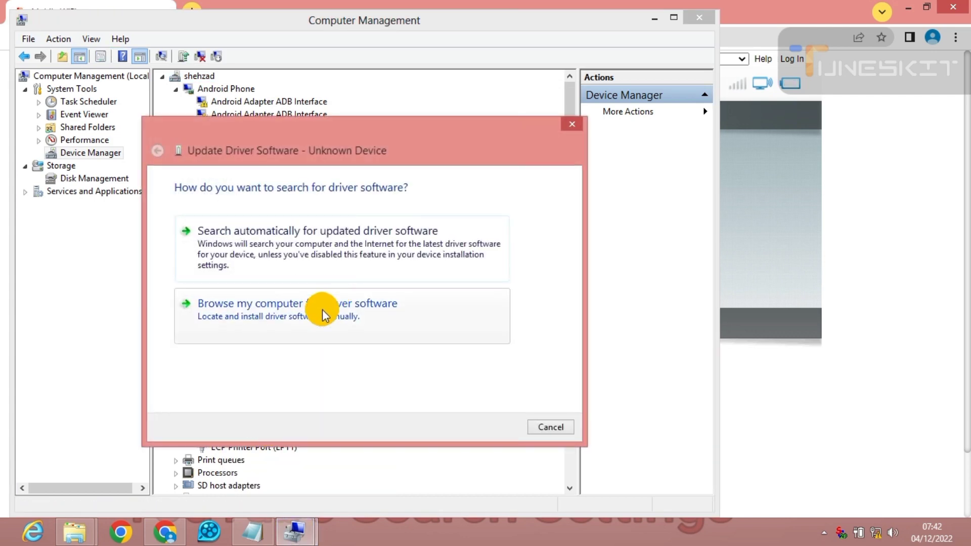
click(331, 303)
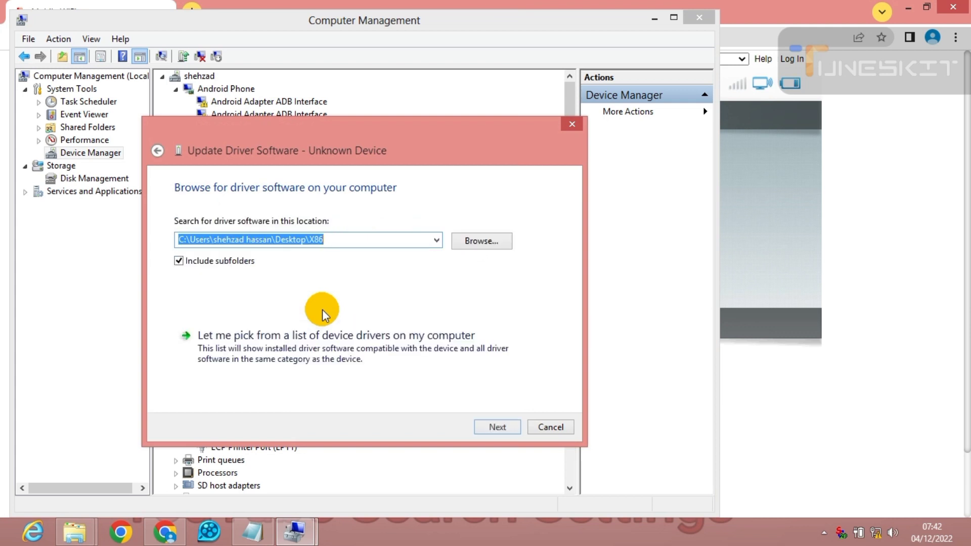
click(473, 243)
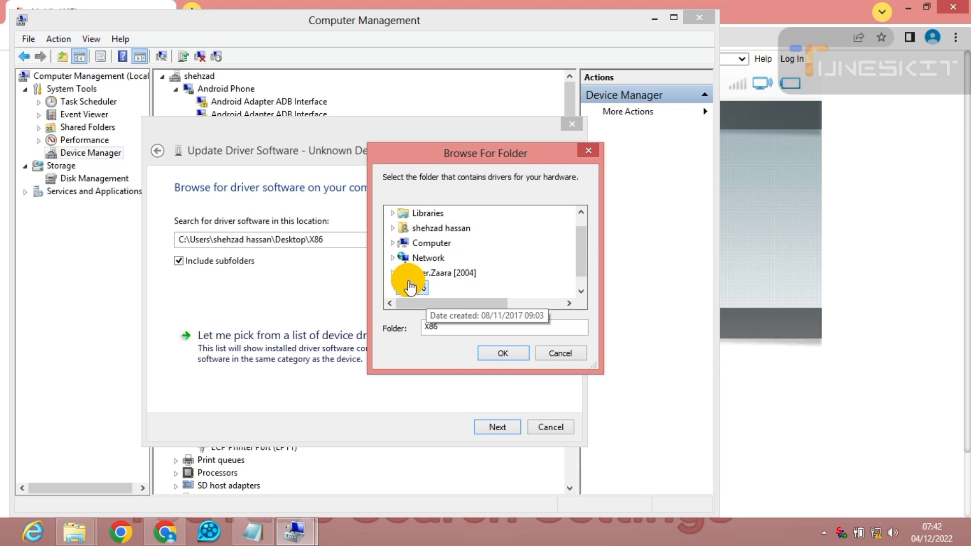
click(503, 353)
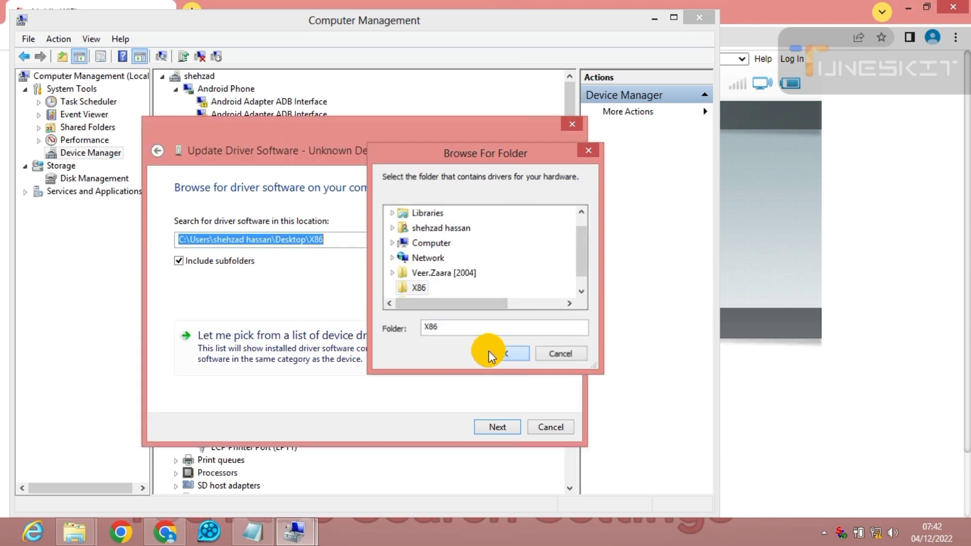
click(490, 427)
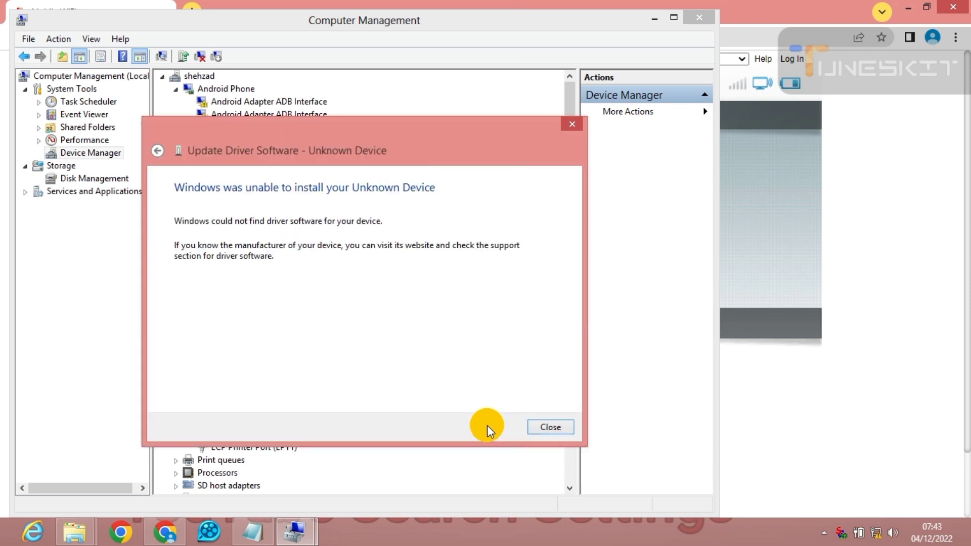
click(556, 427)
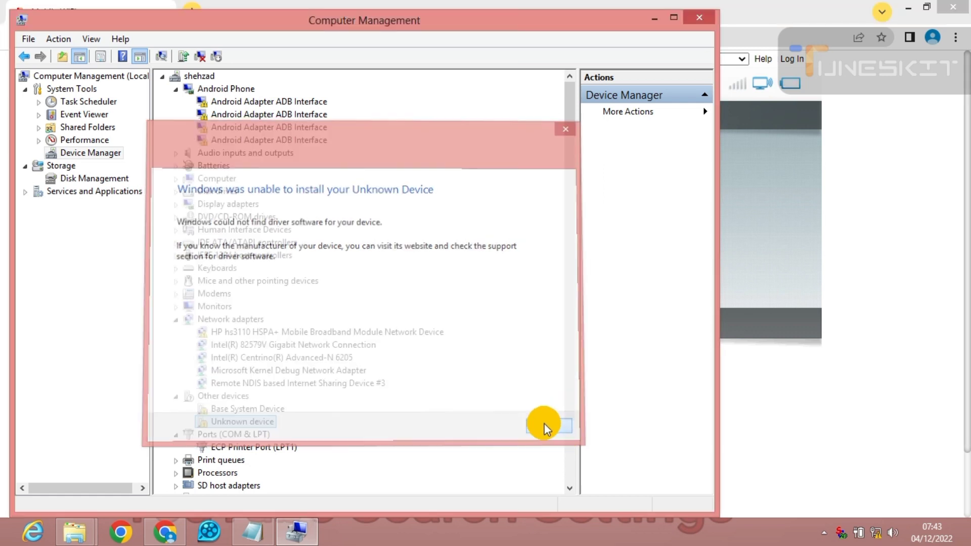
right_click(243, 425)
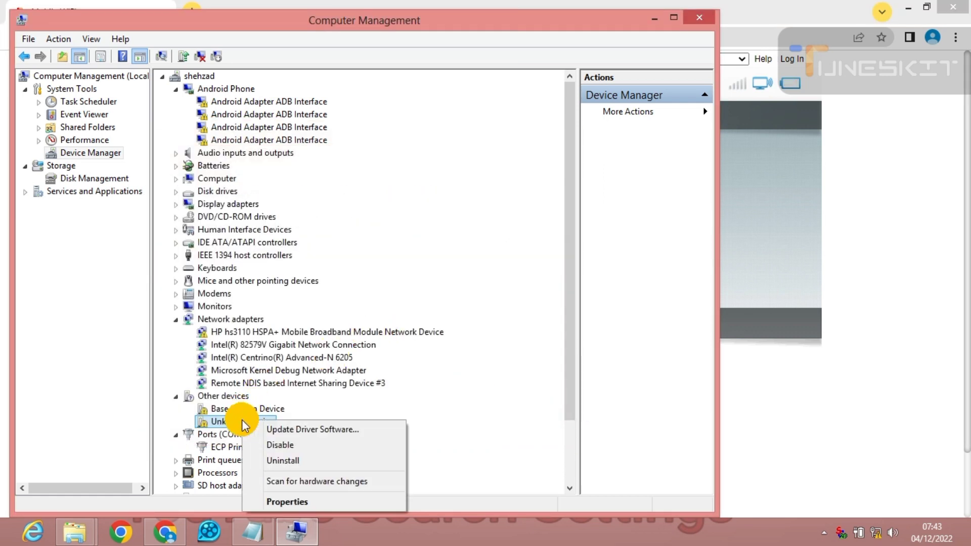
click(278, 434)
click(301, 304)
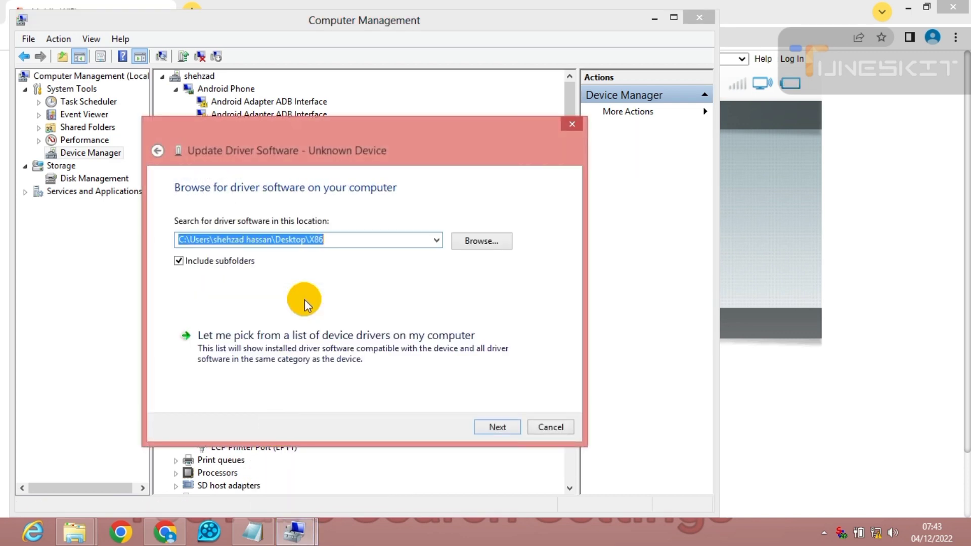
click(296, 349)
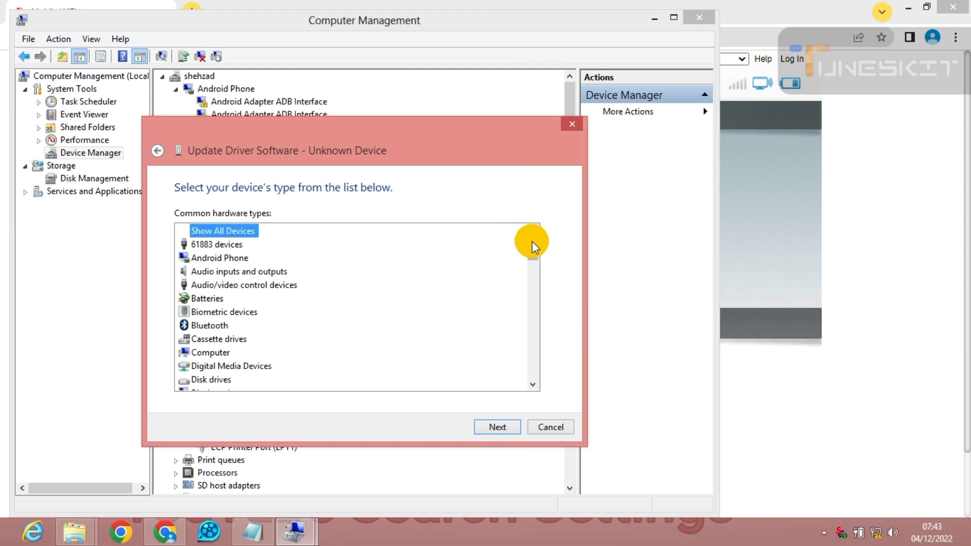
drag(531, 245, 531, 351)
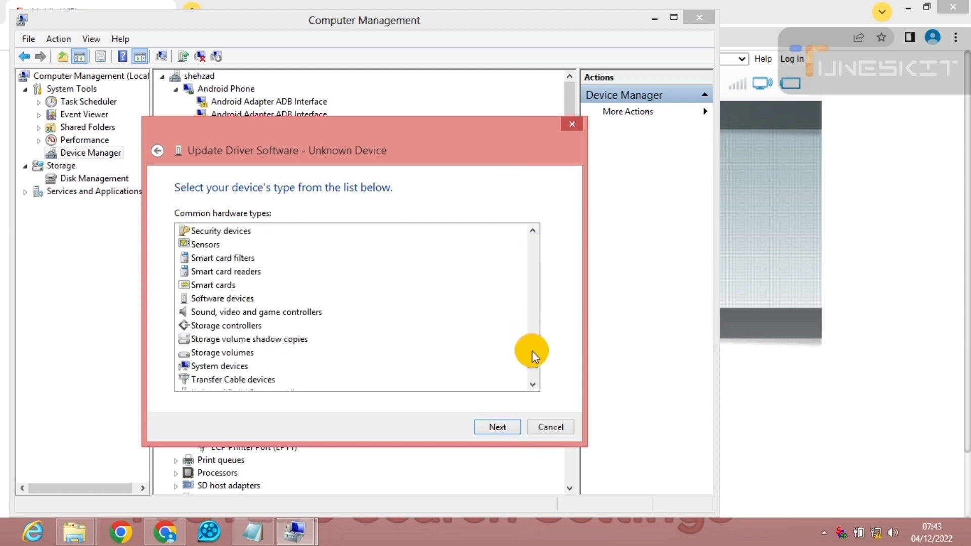
click(557, 428)
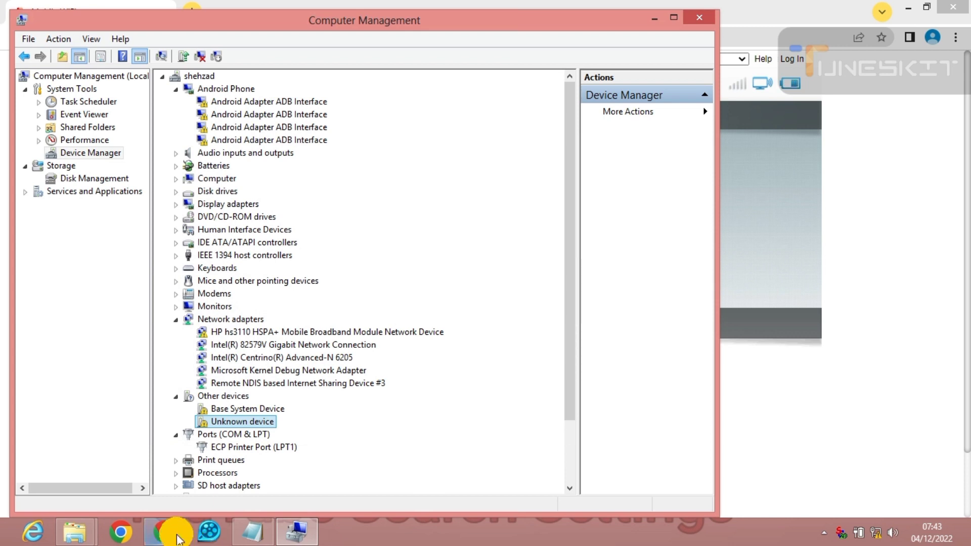
Minimize the browser with the Huawei Mobile WiFi page and the Computer Management window to reach the desktop
click(176, 535)
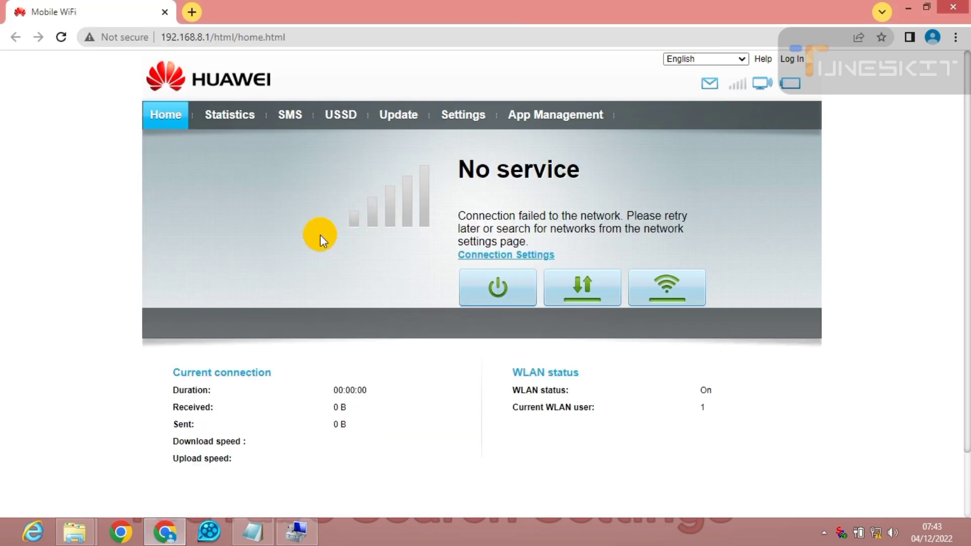
click(917, 6)
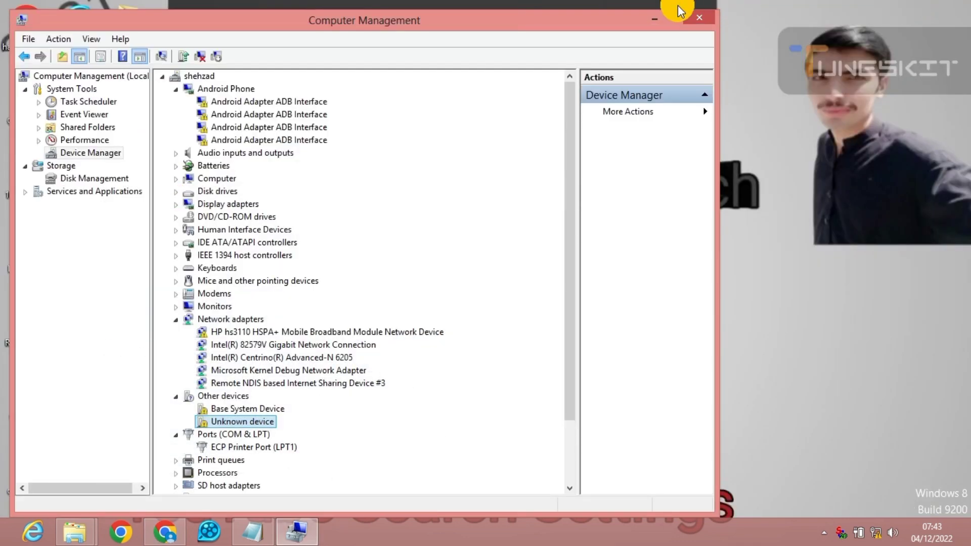
click(652, 17)
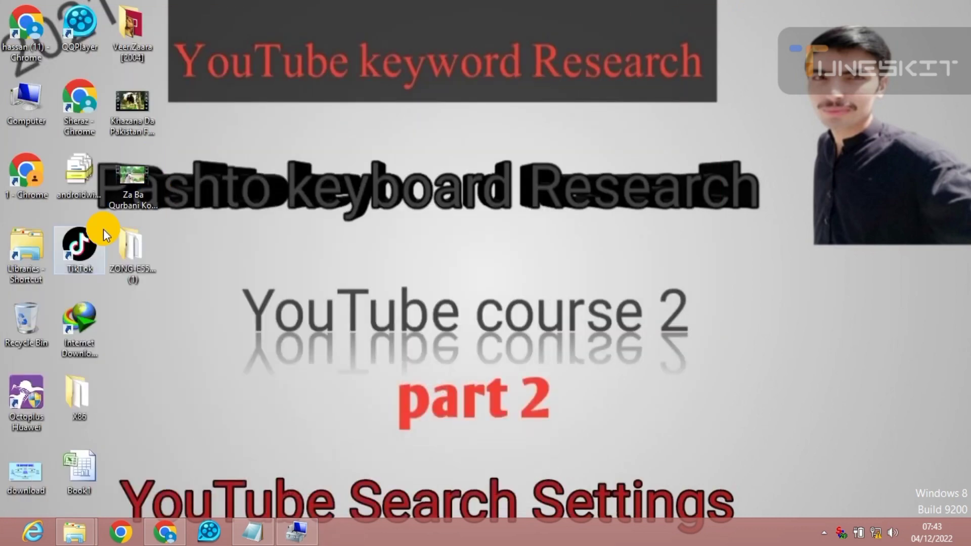
Open the ZONG-E5573CS-322 unlock folder on the desktop and go into its dc-unlocker2client_1.00.1430 (1) subfolder
double_click(135, 250)
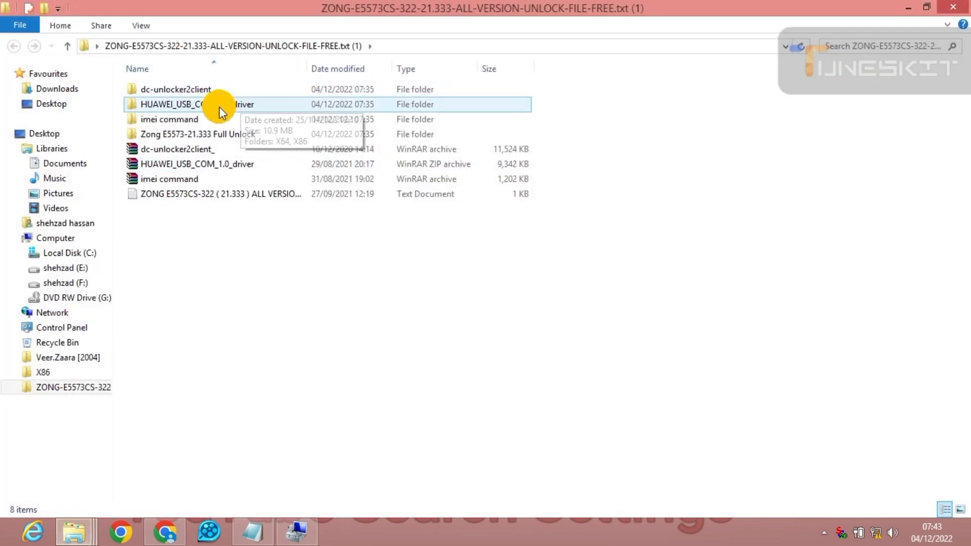
click(205, 93)
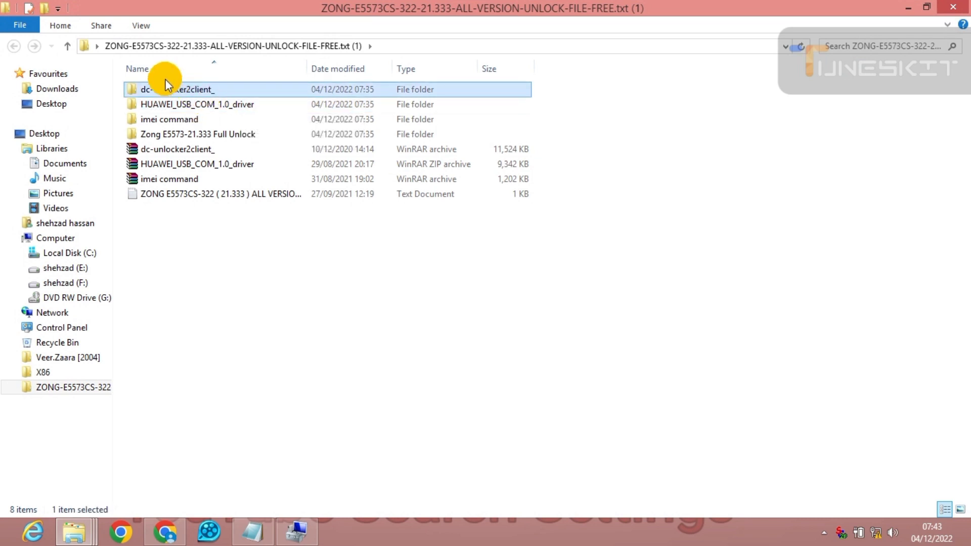
double_click(178, 88)
double_click(178, 89)
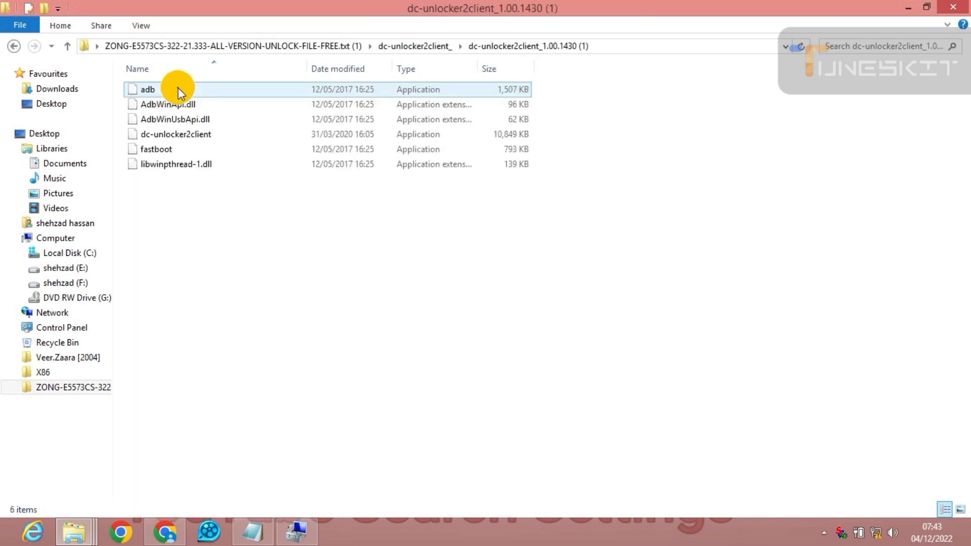
Launch dc-unlocker2client and detect the connected modem with the model left on Auto detect
click(177, 135)
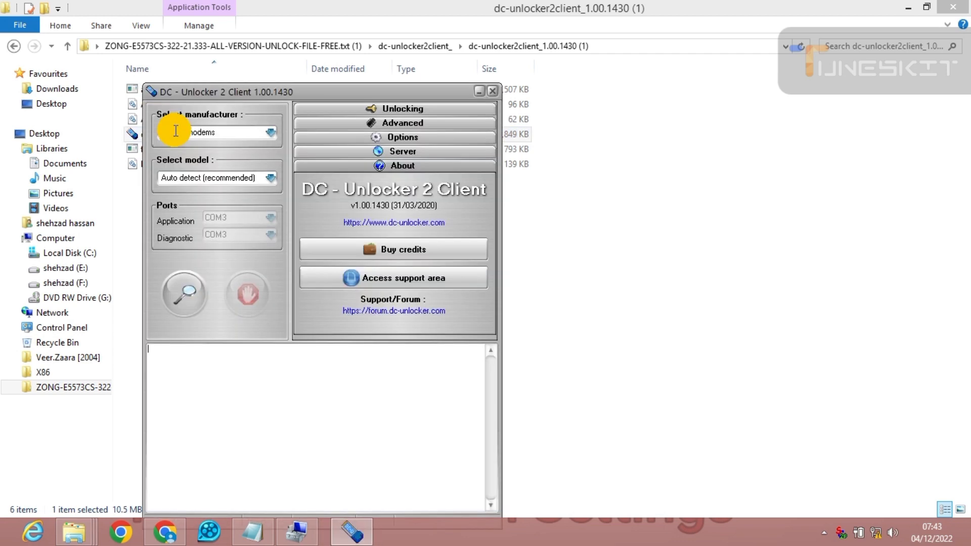
click(177, 294)
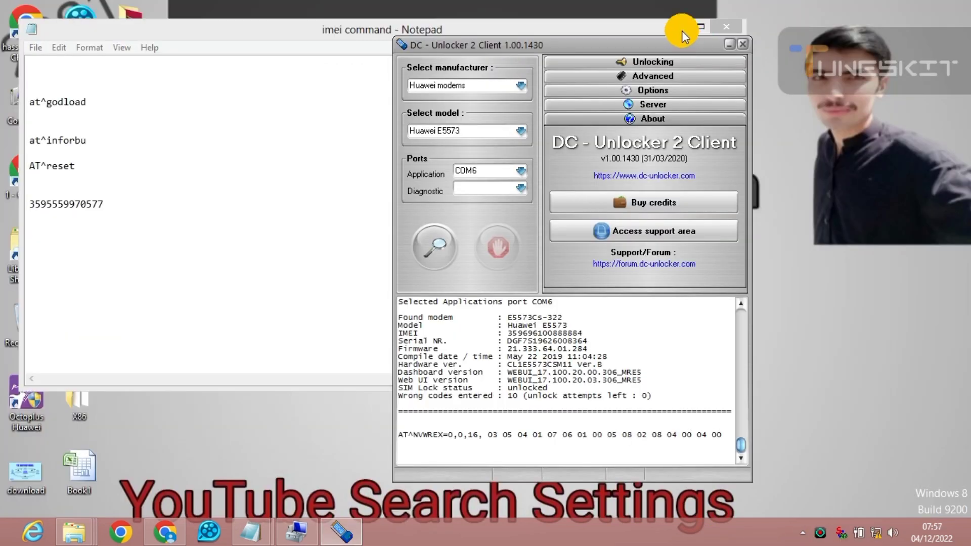
Rerun the DC-Unlocker modem detection with the imei command notes minimized, checking the device list in Device Manager meanwhile
click(682, 31)
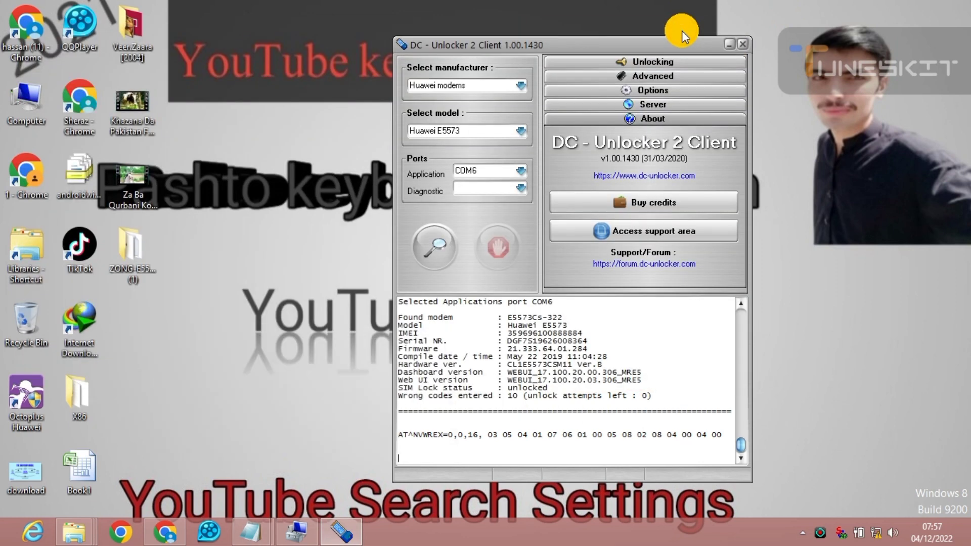
click(425, 254)
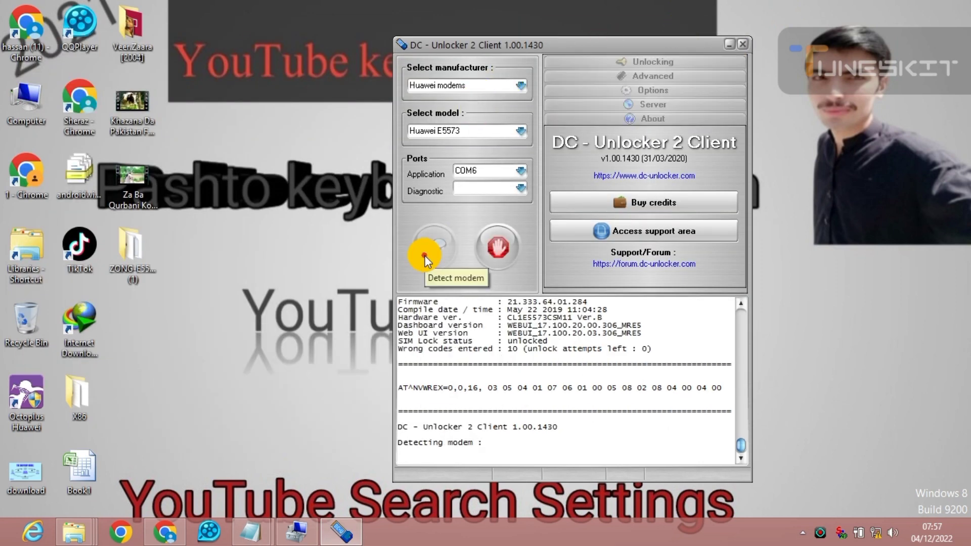
click(424, 256)
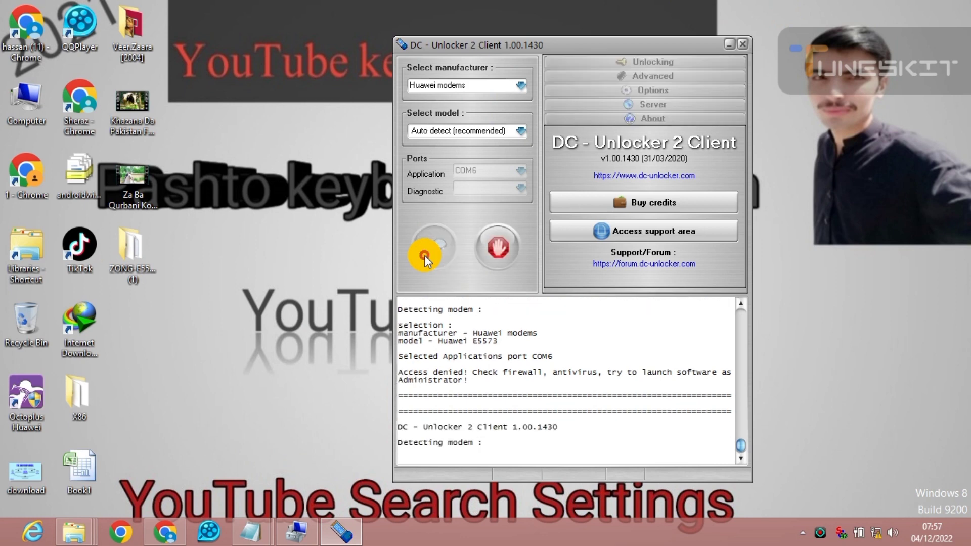
click(303, 531)
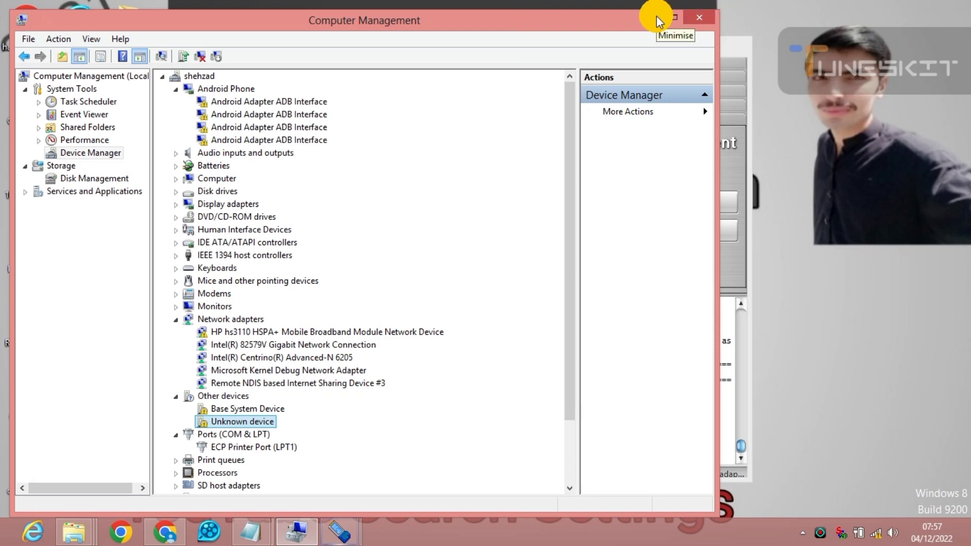
click(651, 15)
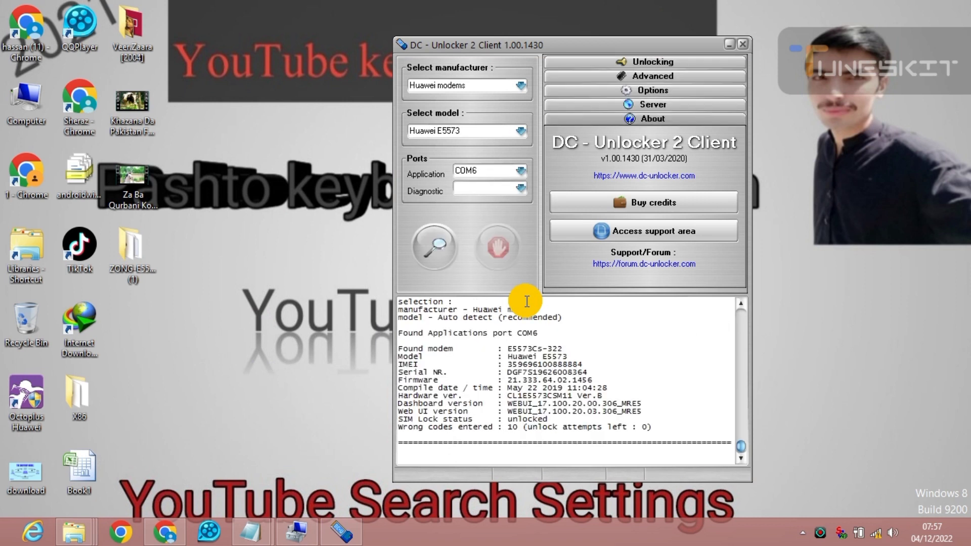
Open the ZONG-E5573CS-322 unlock folder on the desktop and go into its Zong E5573-21.333 Full Unlock subfolder
double_click(114, 257)
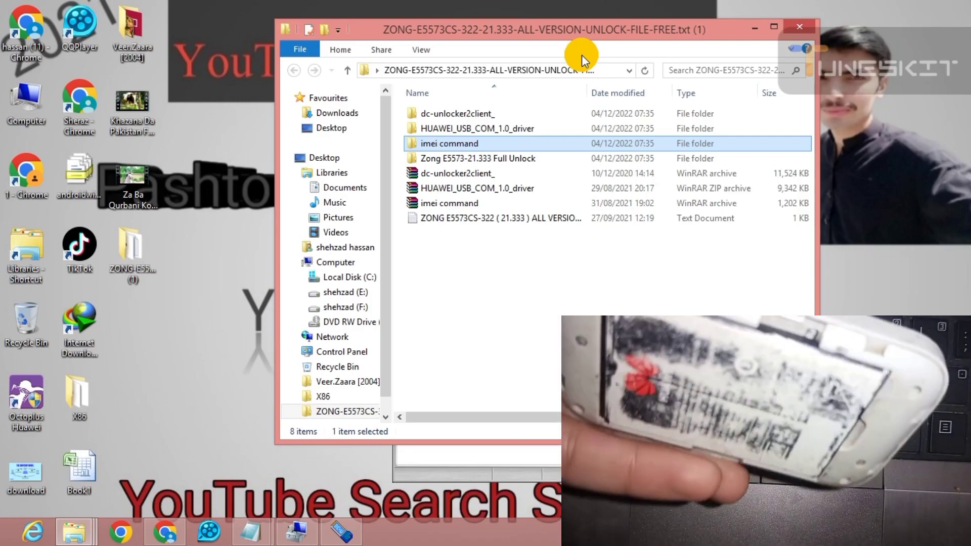
right_click(582, 54)
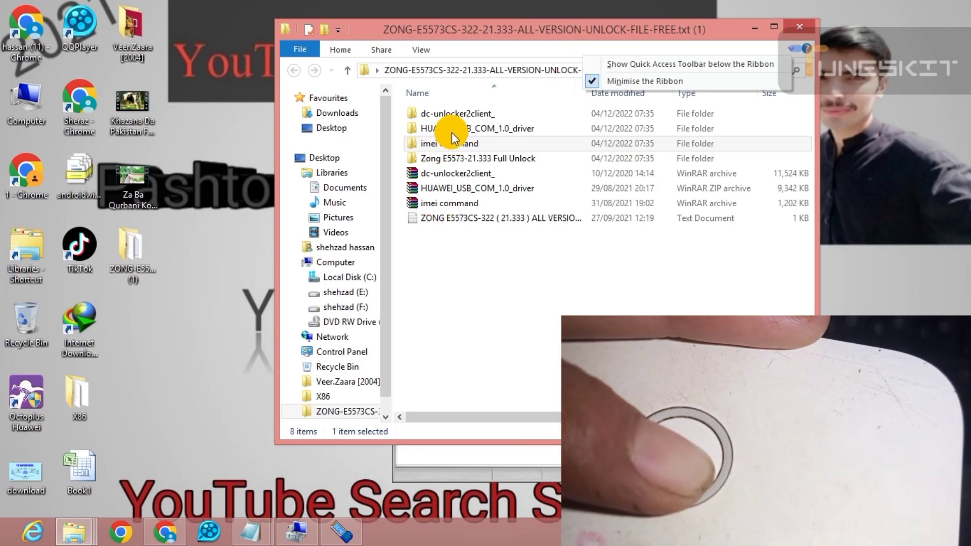
click(454, 159)
double_click(454, 159)
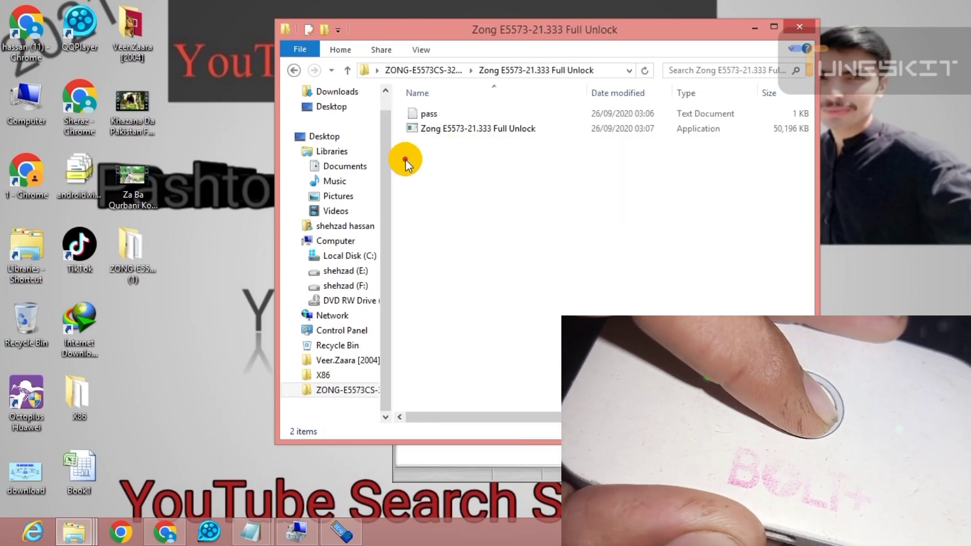
Copy the application password from the pass text file and minimize the file
double_click(433, 116)
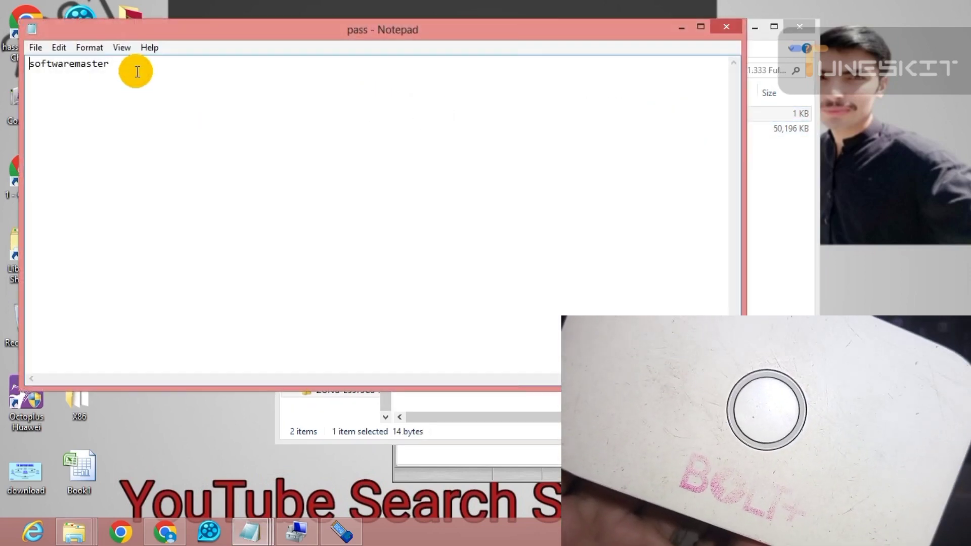
drag(134, 69, 7, 65)
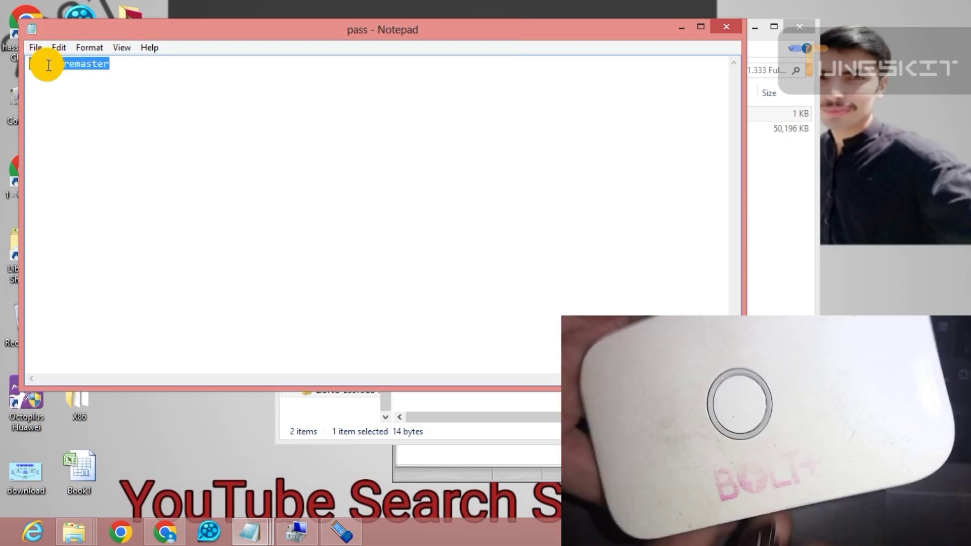
right_click(46, 65)
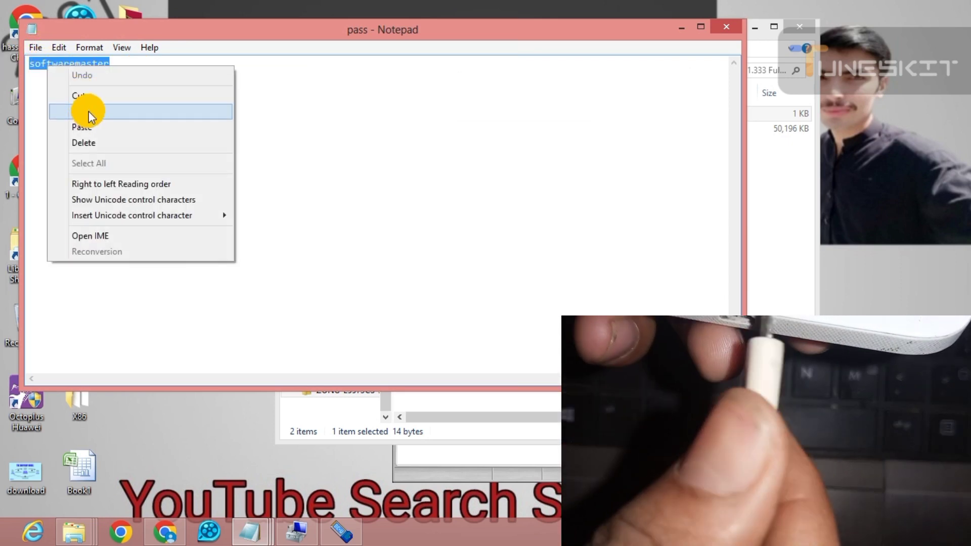
click(89, 111)
click(677, 26)
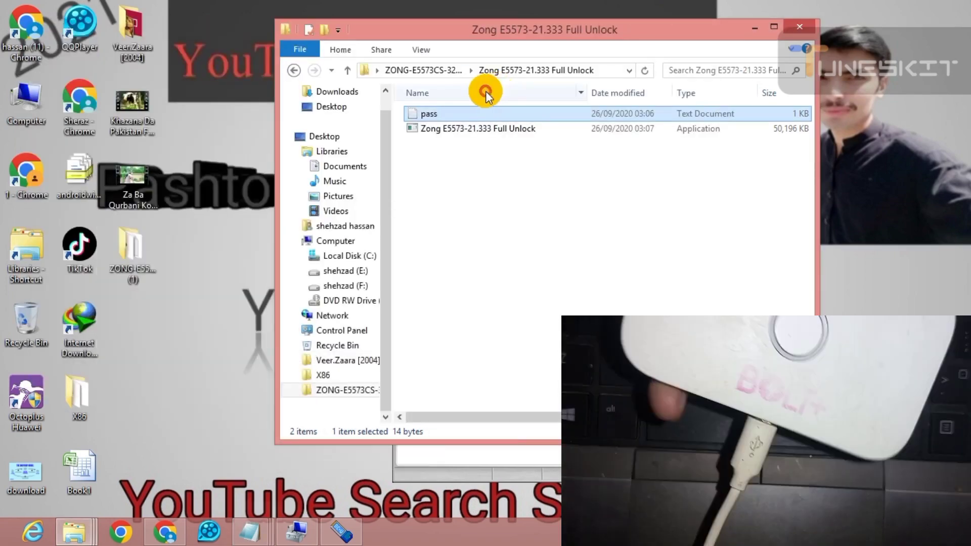
Launch the Zong E5573-21.333 Full Unlock application, paste the copied password to start it, and minimize the folder covering its console
double_click(494, 133)
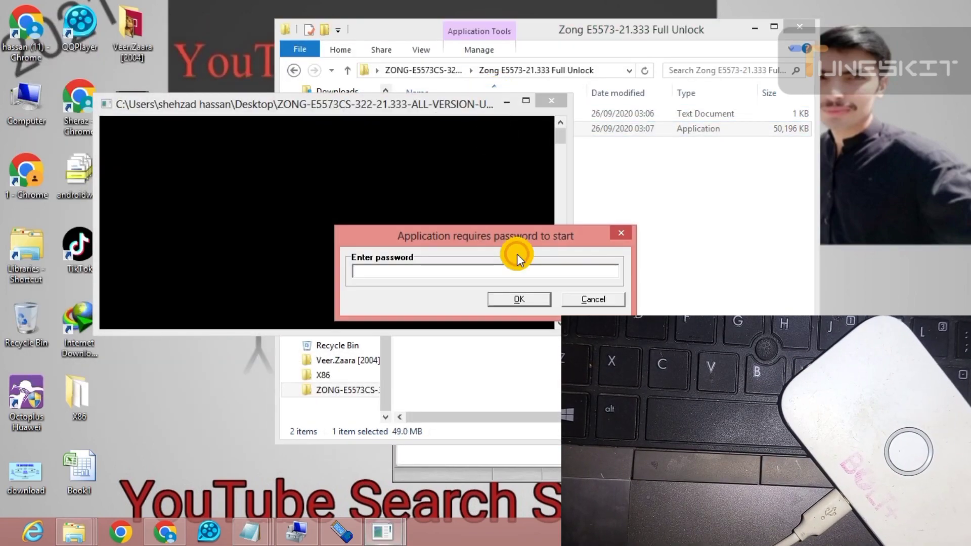
right_click(511, 269)
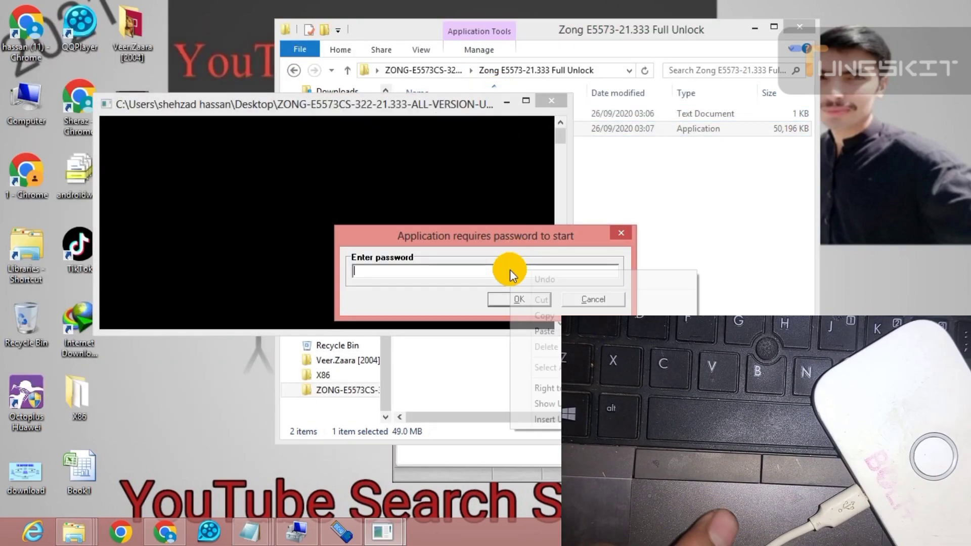
click(536, 331)
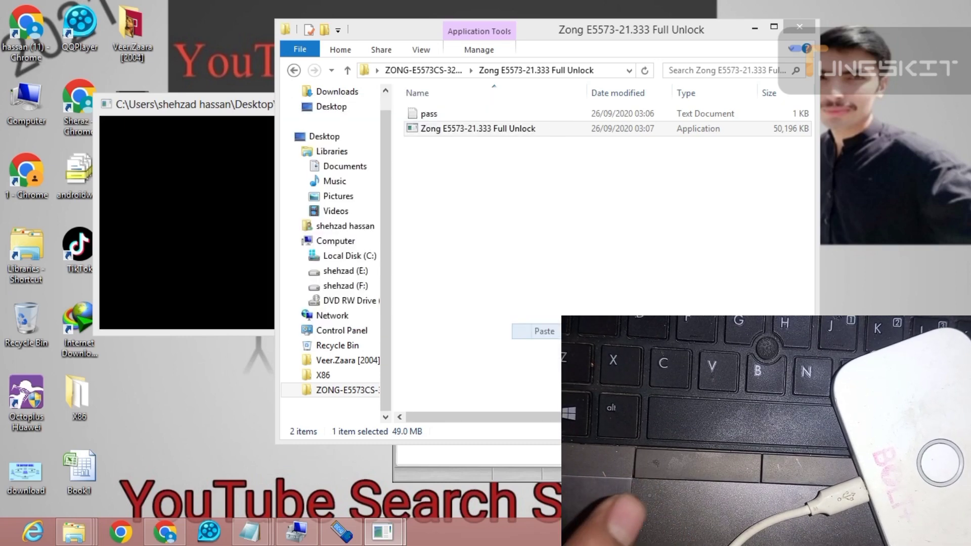
click(547, 196)
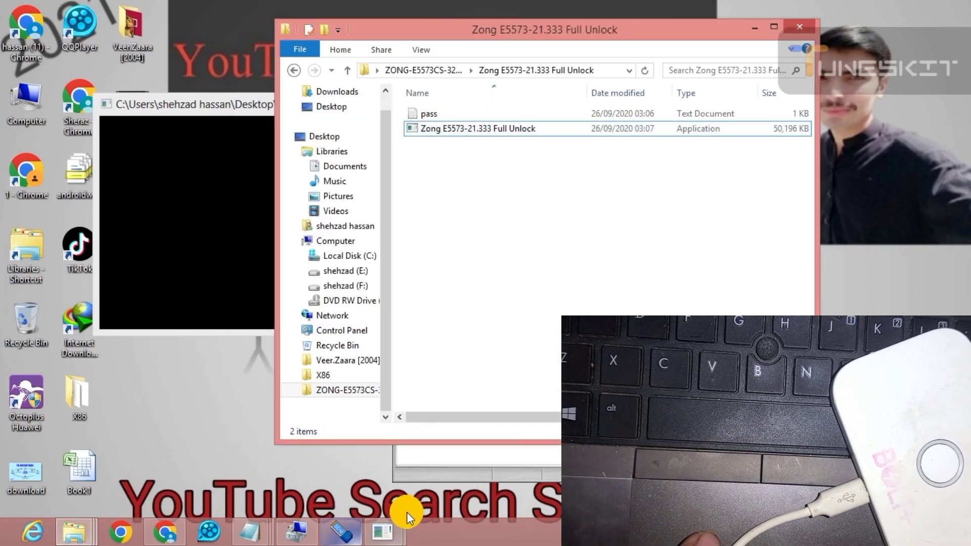
click(383, 531)
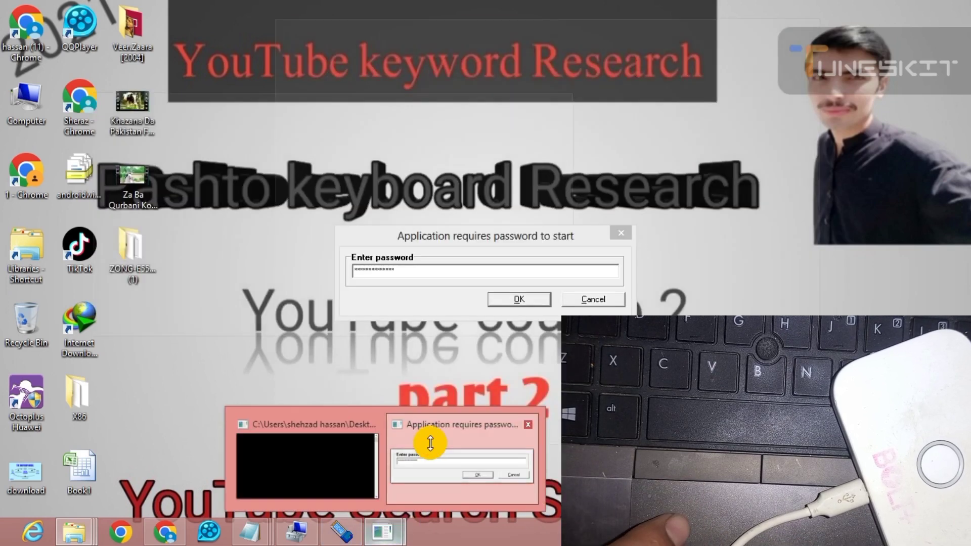
click(430, 444)
click(518, 298)
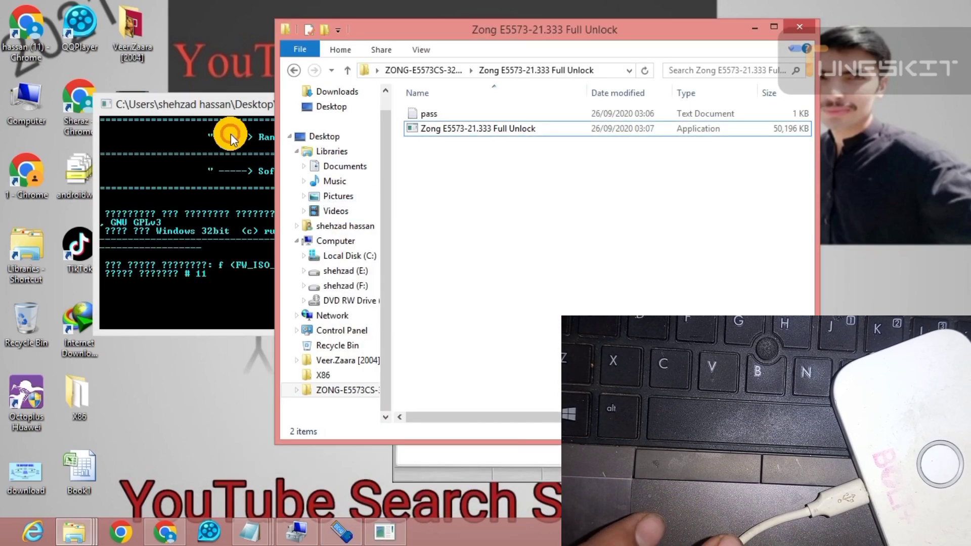
click(754, 30)
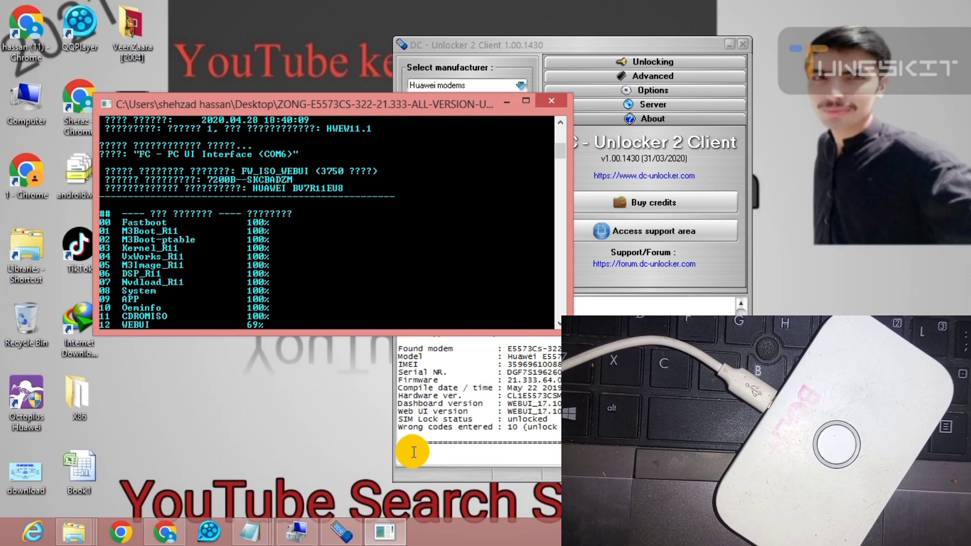
Switch to the imei command notes among the open Notepad files
mouse_move(253, 538)
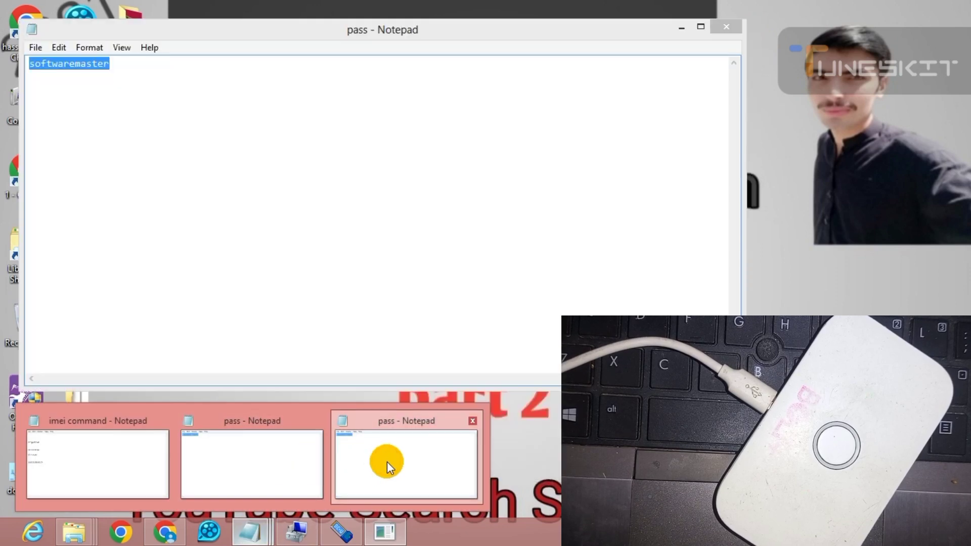
click(387, 463)
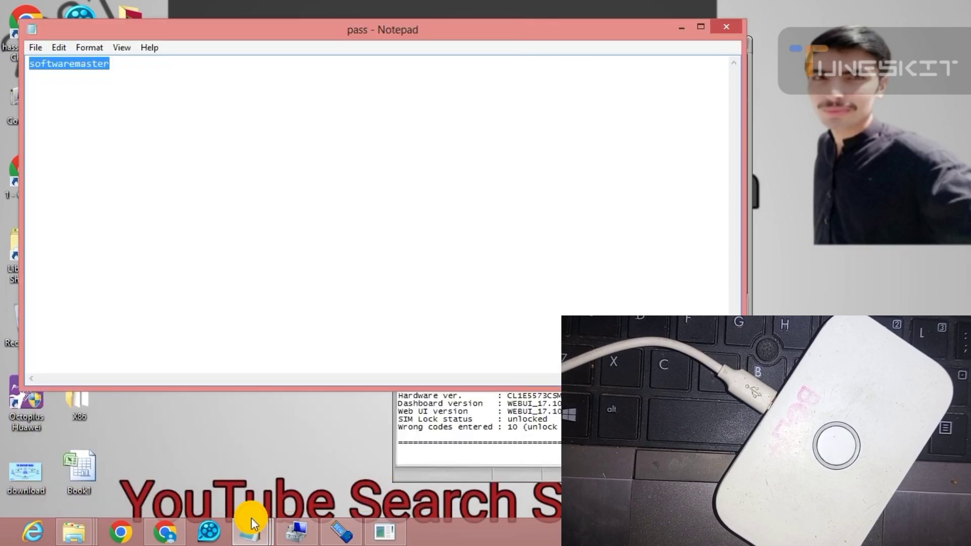
mouse_move(251, 518)
click(95, 466)
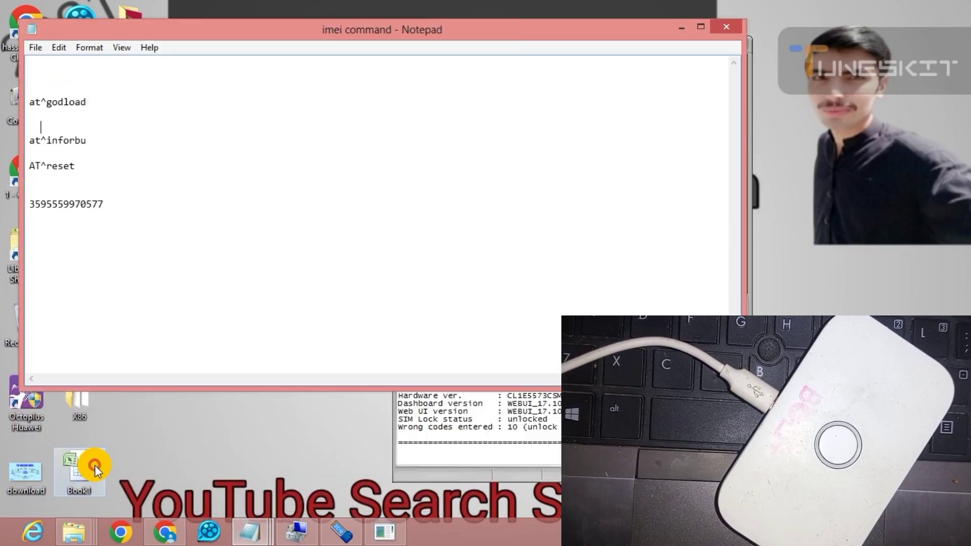